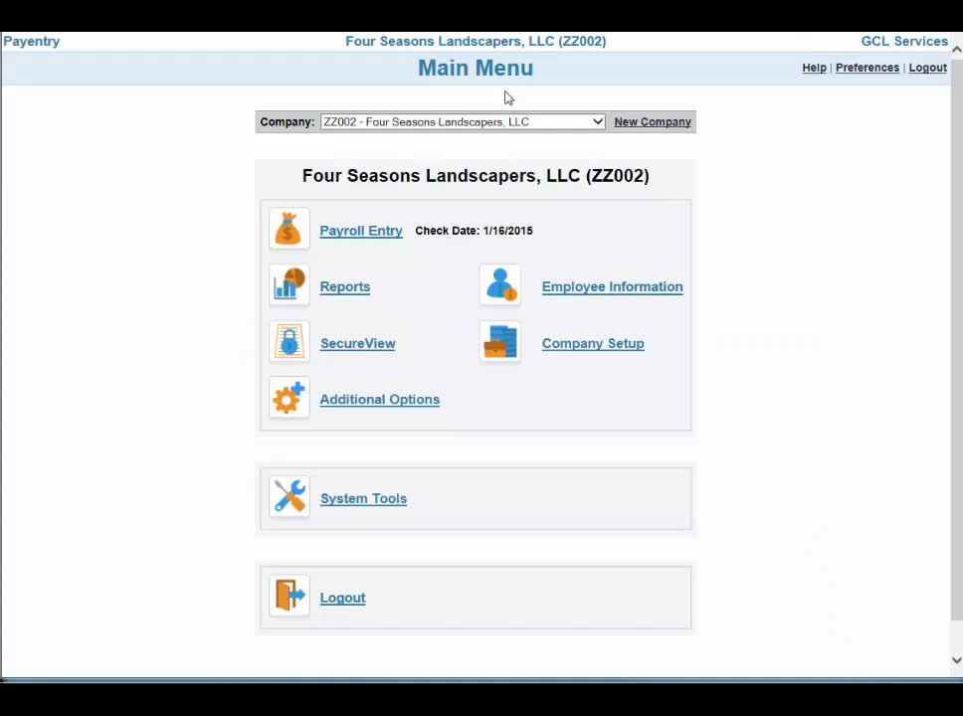
Step: Open the company's EE ACA Status Audit page and set the effective date to 1/1/2014
click(573, 356)
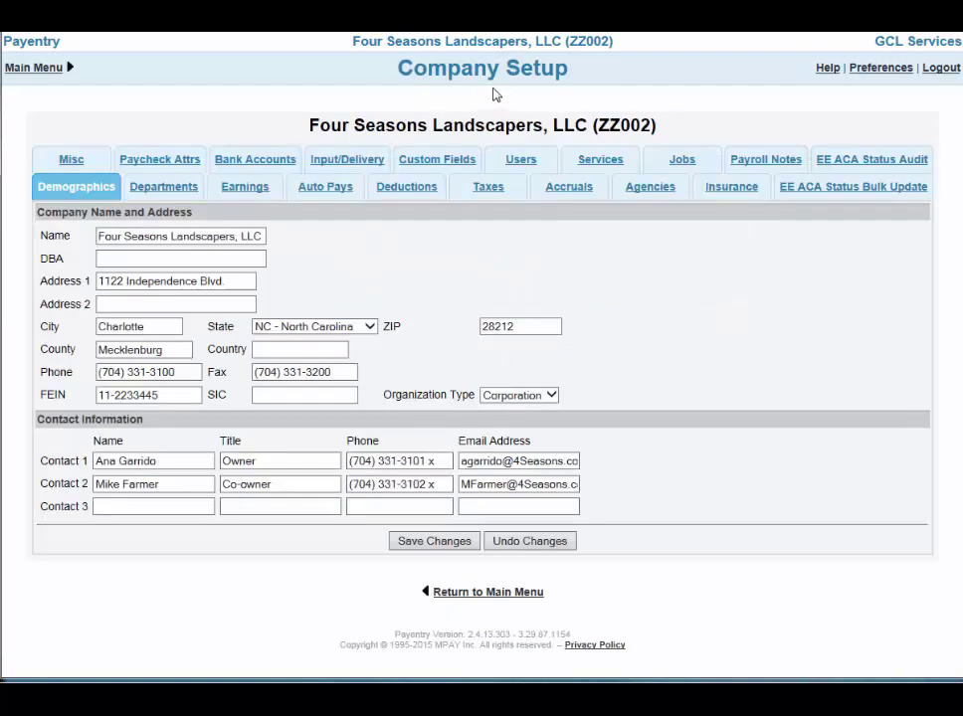
click(851, 166)
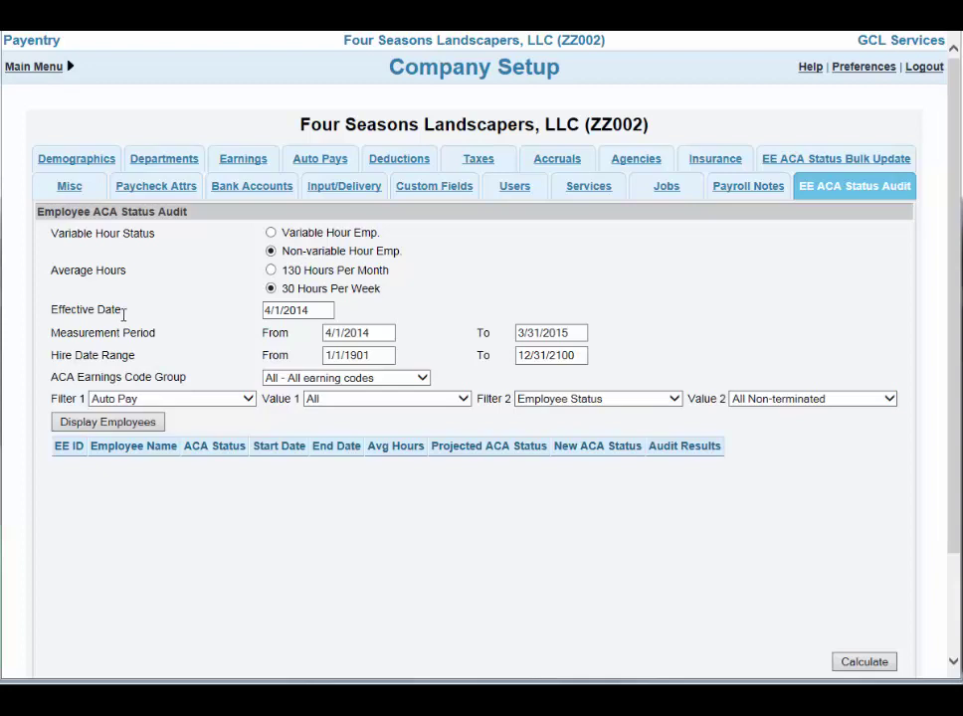
click(265, 309)
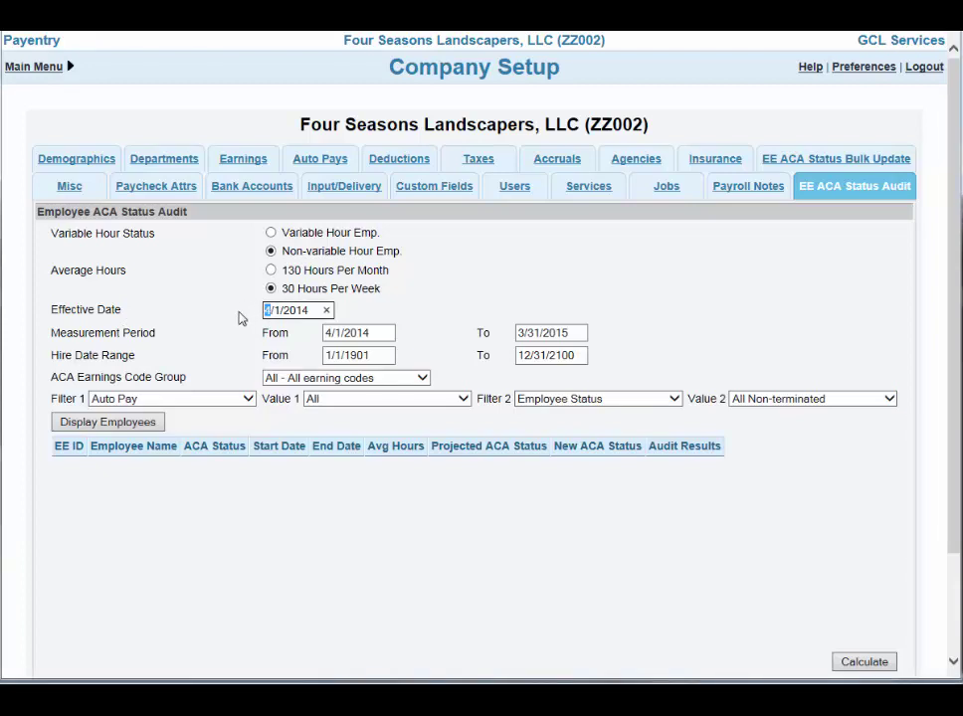
text(1)
key(Tab)
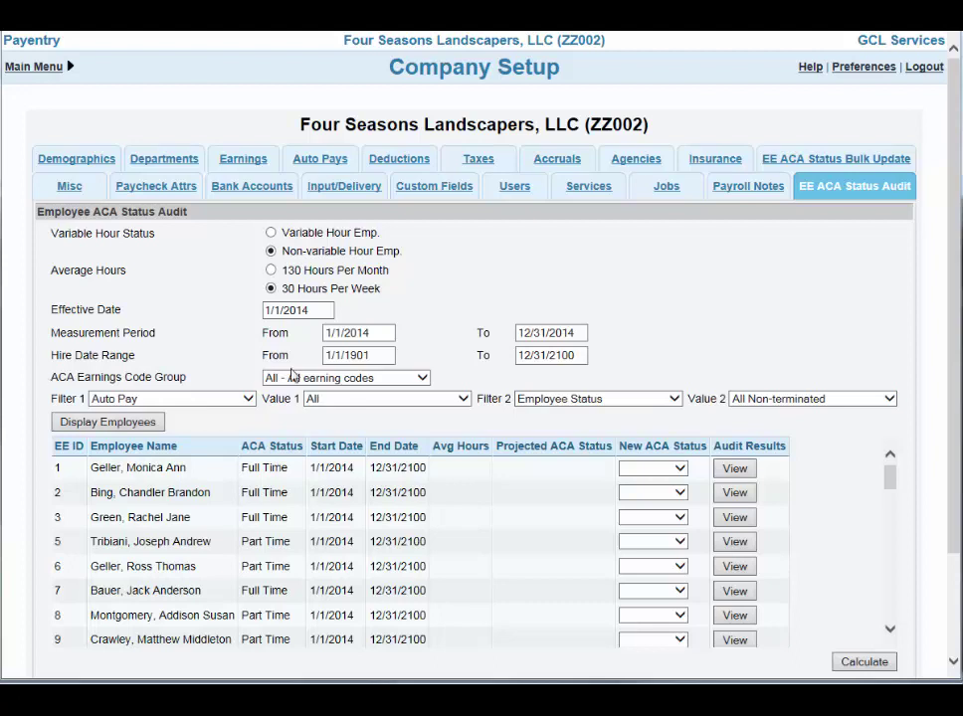
Step: Select the ACA - ACA Service Hours earnings code group and display the employees whose ACA Status is Full Time
click(428, 379)
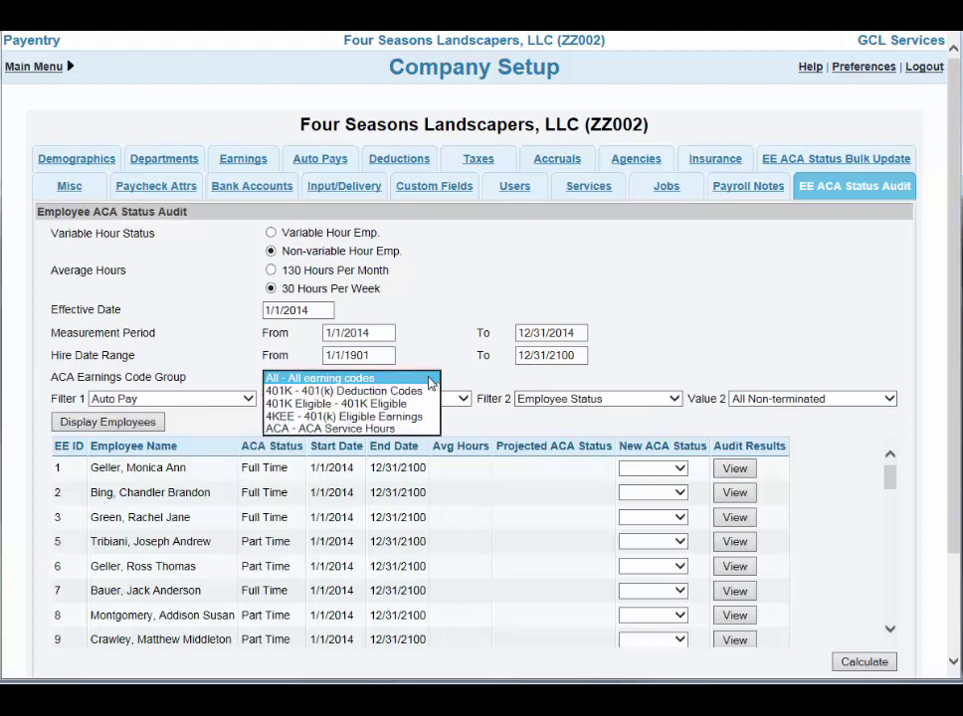
click(300, 429)
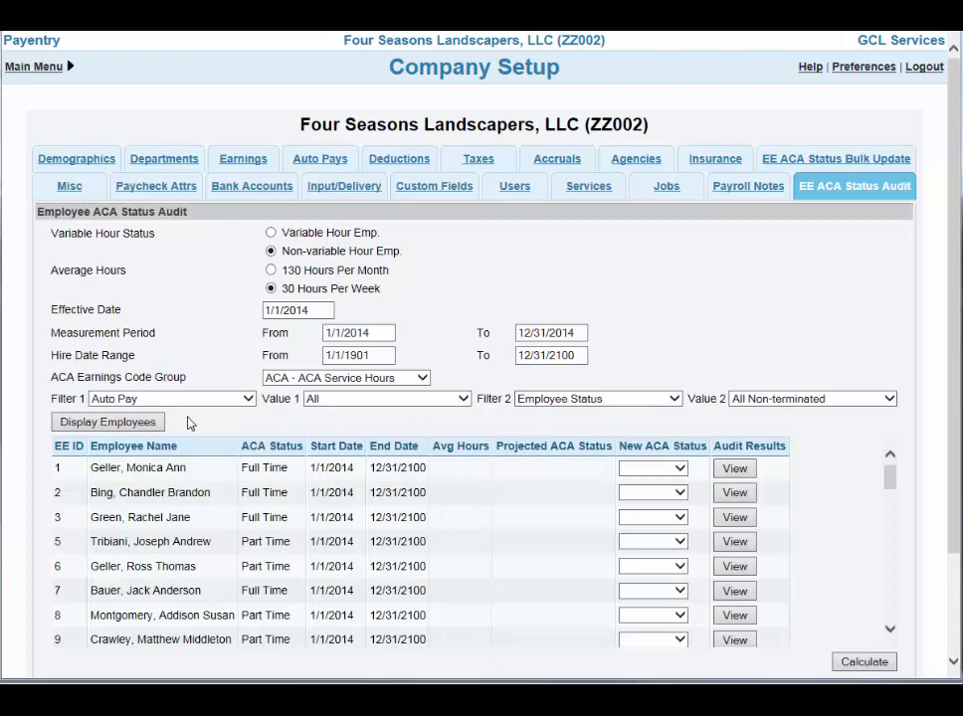
click(250, 400)
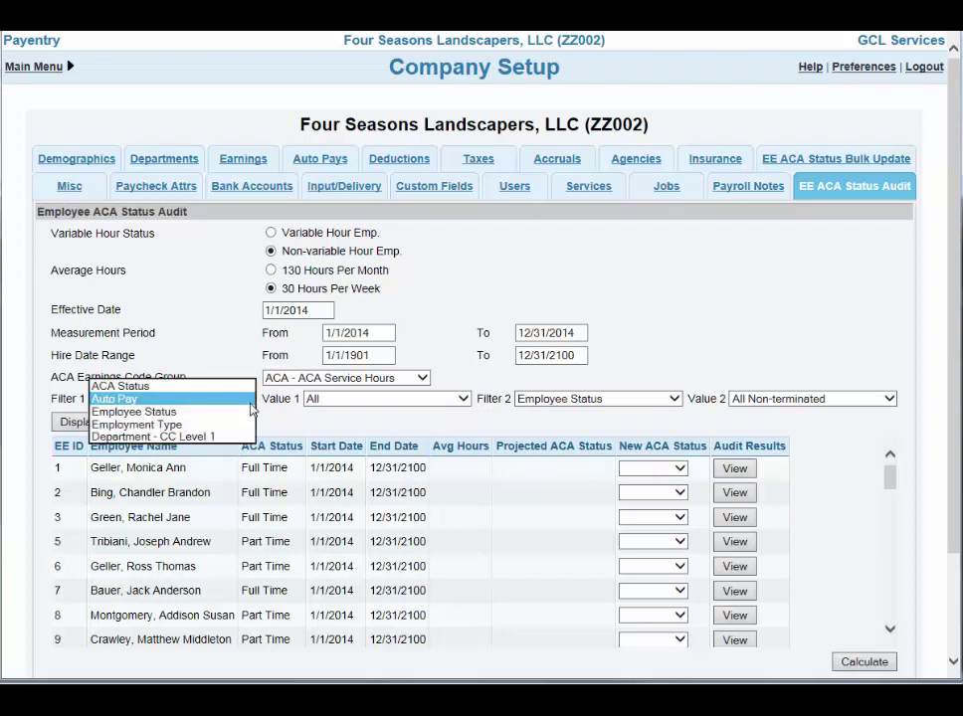
click(128, 387)
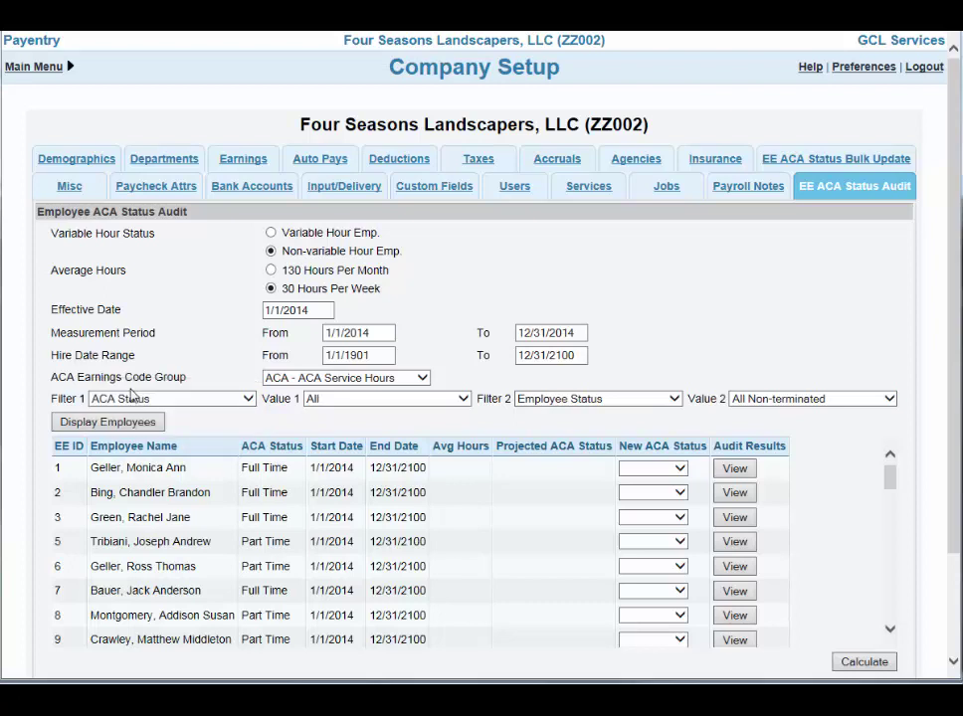
click(416, 399)
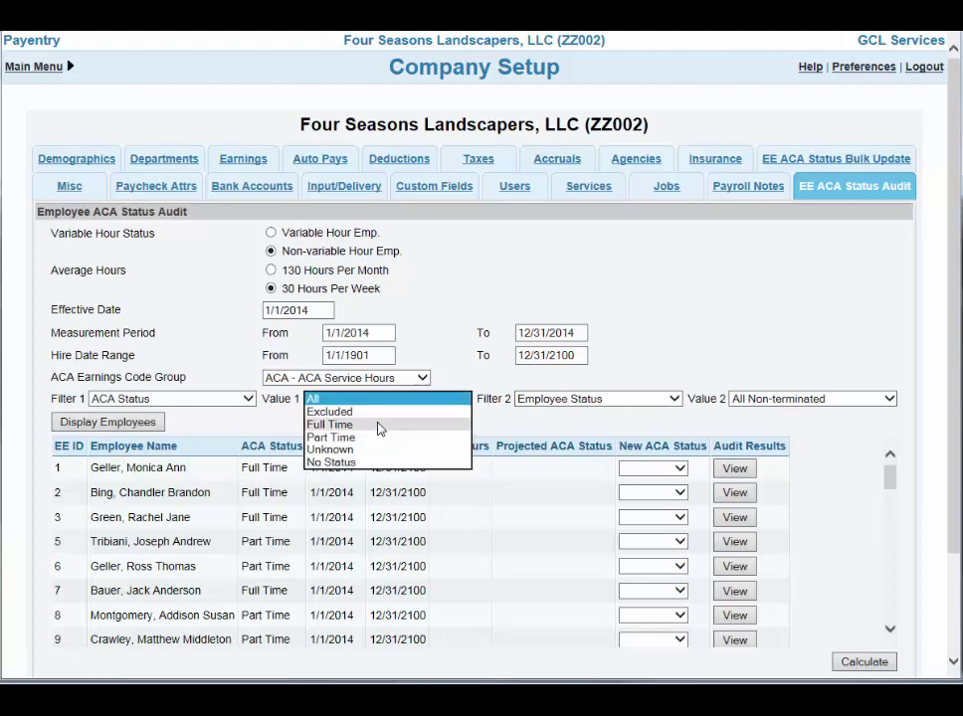
click(379, 426)
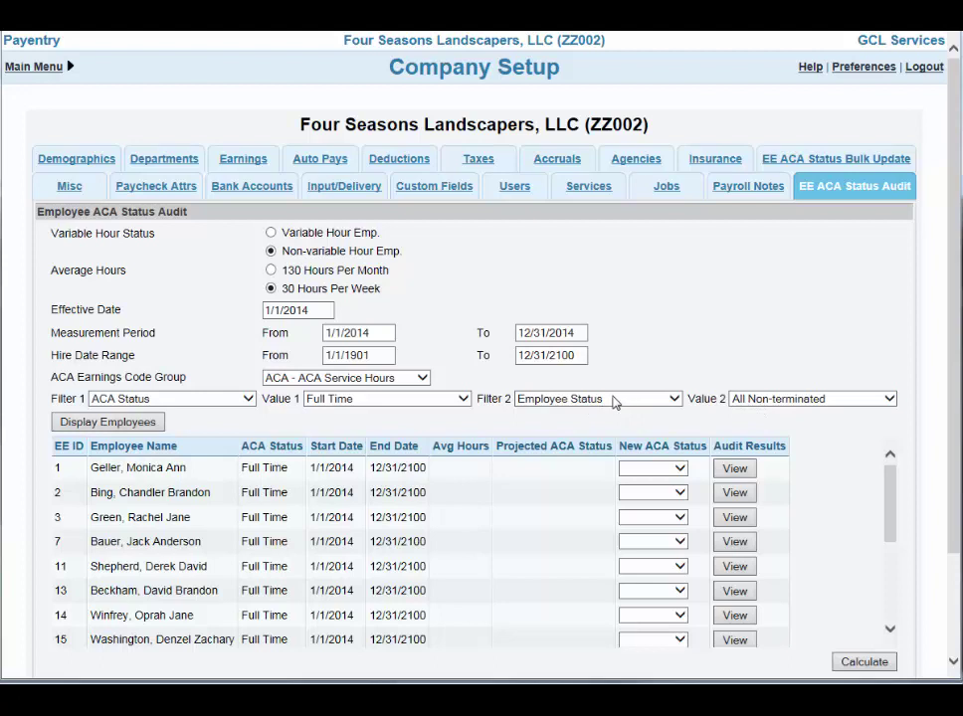
click(120, 430)
Step: Calculate the audit for the full-time employees and check the New ACA Status choices for the first one
scroll(955, 335, down, 2)
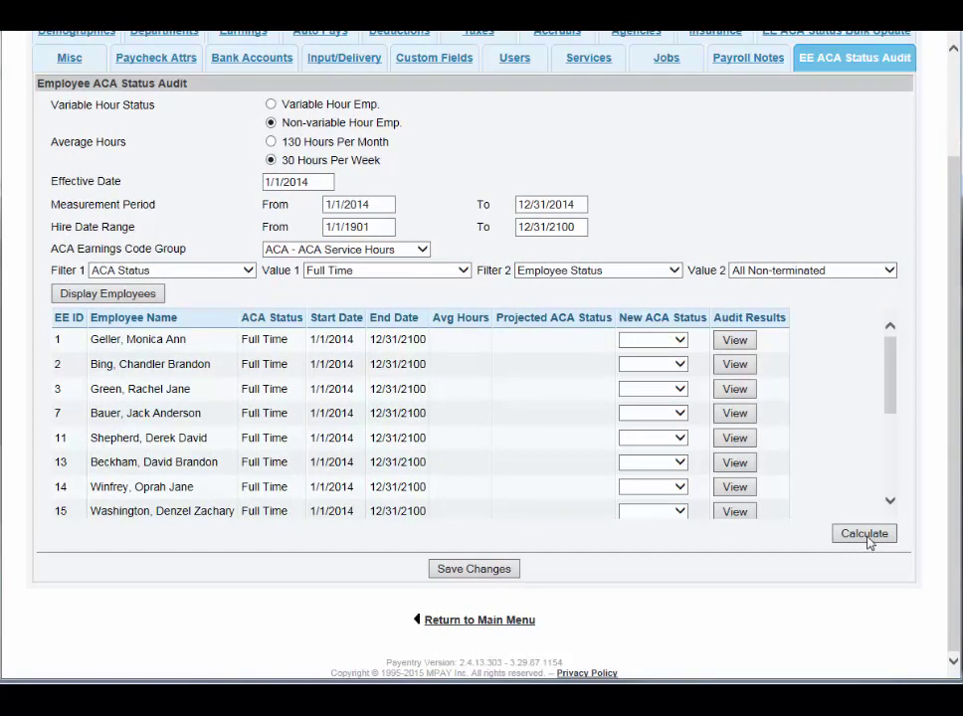
click(865, 534)
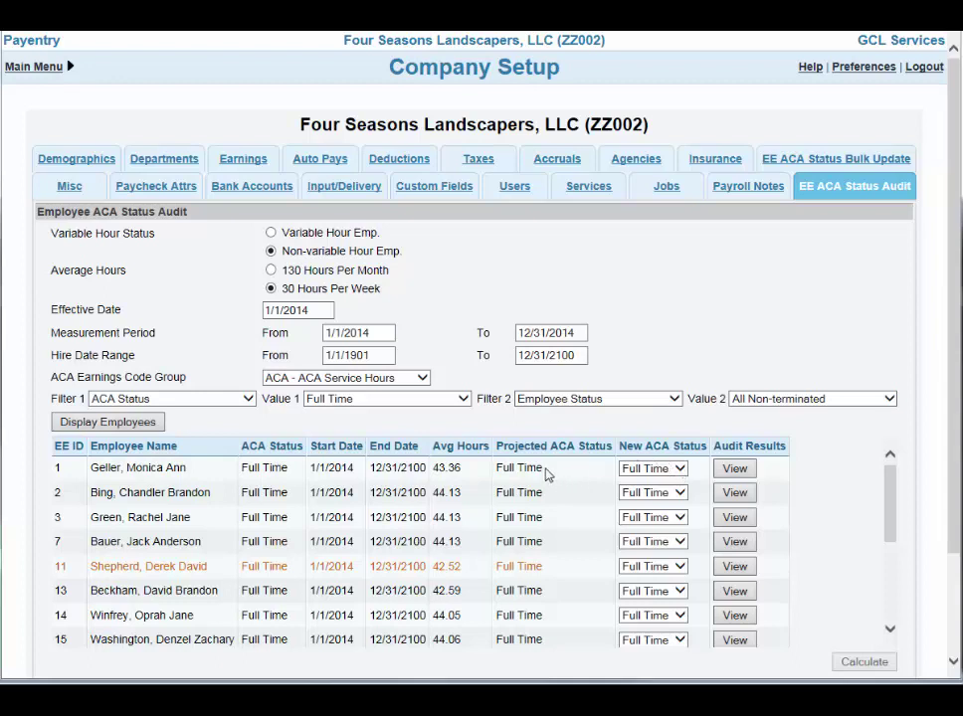
click(683, 470)
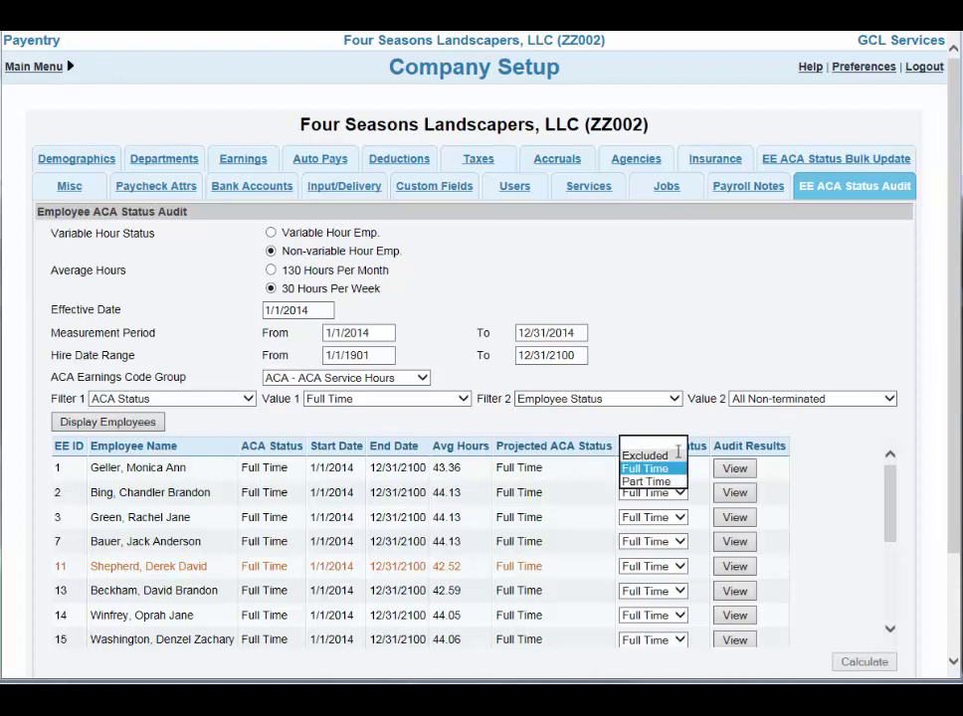
click(591, 476)
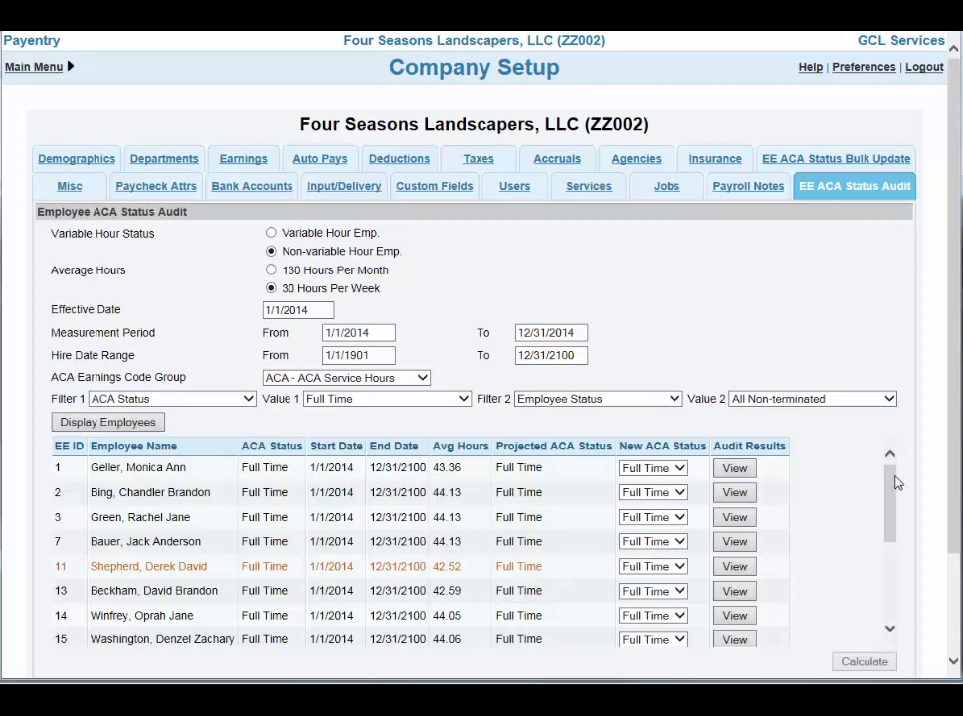
Step: Look through the calculated full-time list and view the audit results of the first employee highlighted in orange
drag(892, 481, 901, 563)
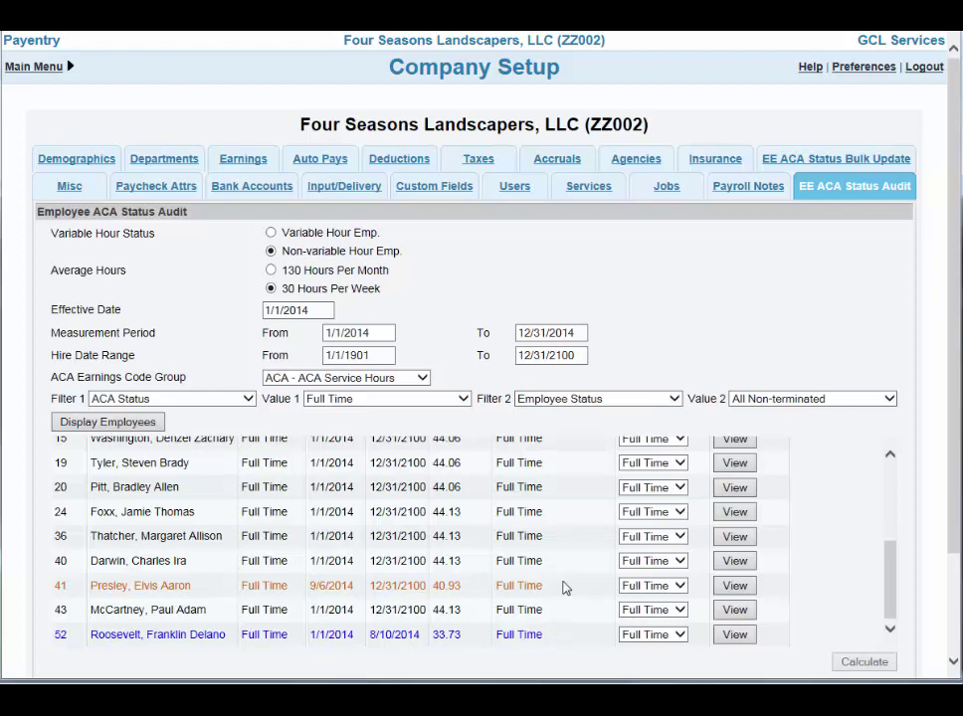
drag(891, 577, 893, 492)
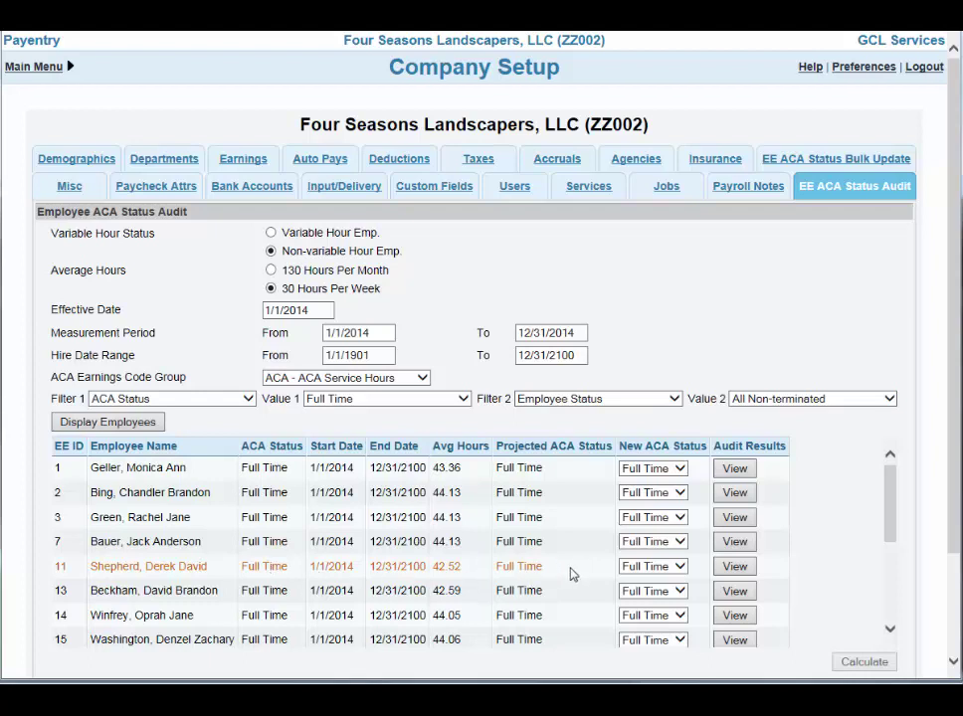
click(736, 567)
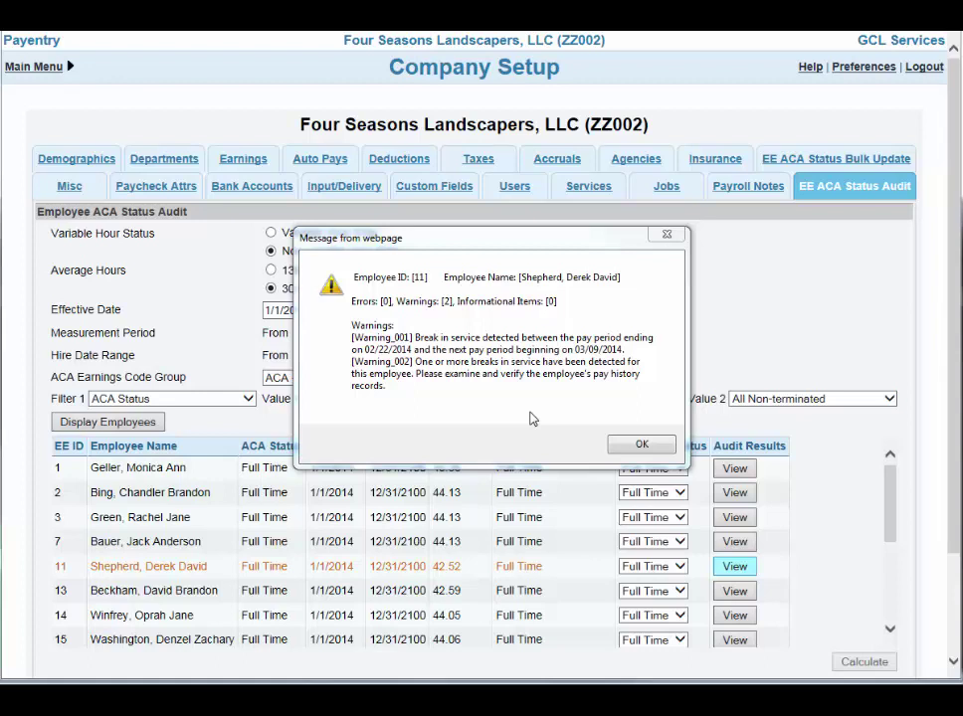
click(639, 446)
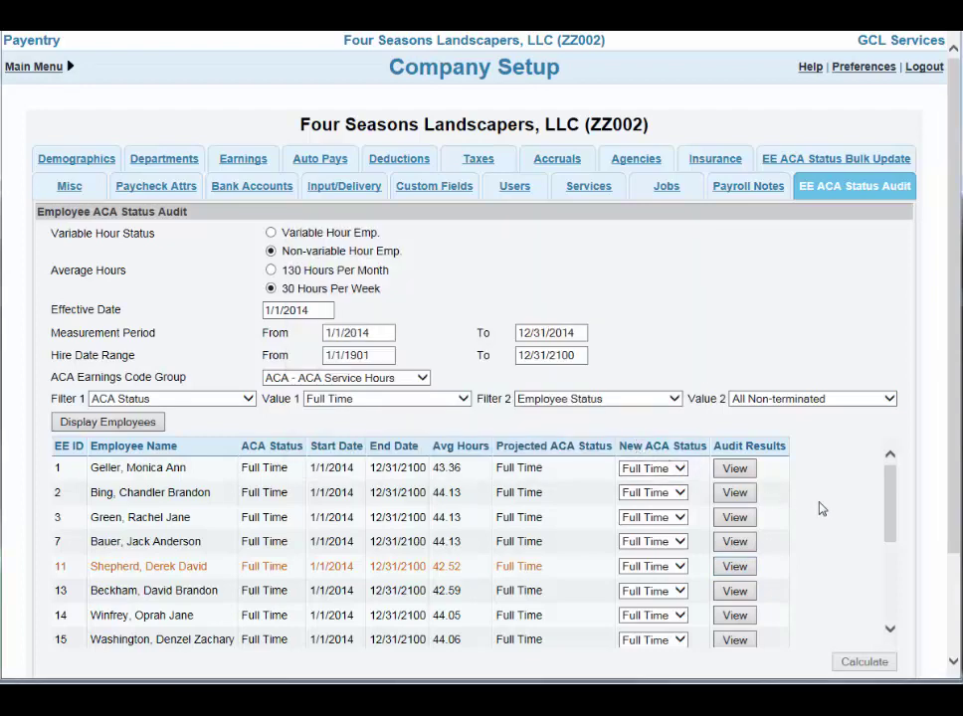
Step: Save the new ACA statuses of the full-time employees
scroll(953, 375, down, 3)
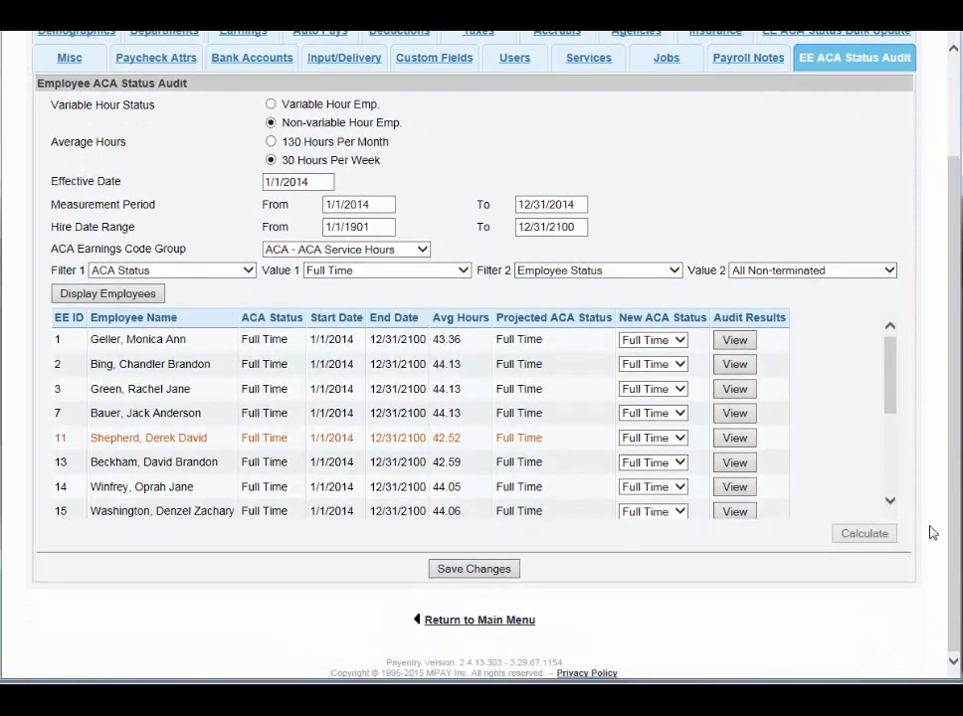
click(495, 570)
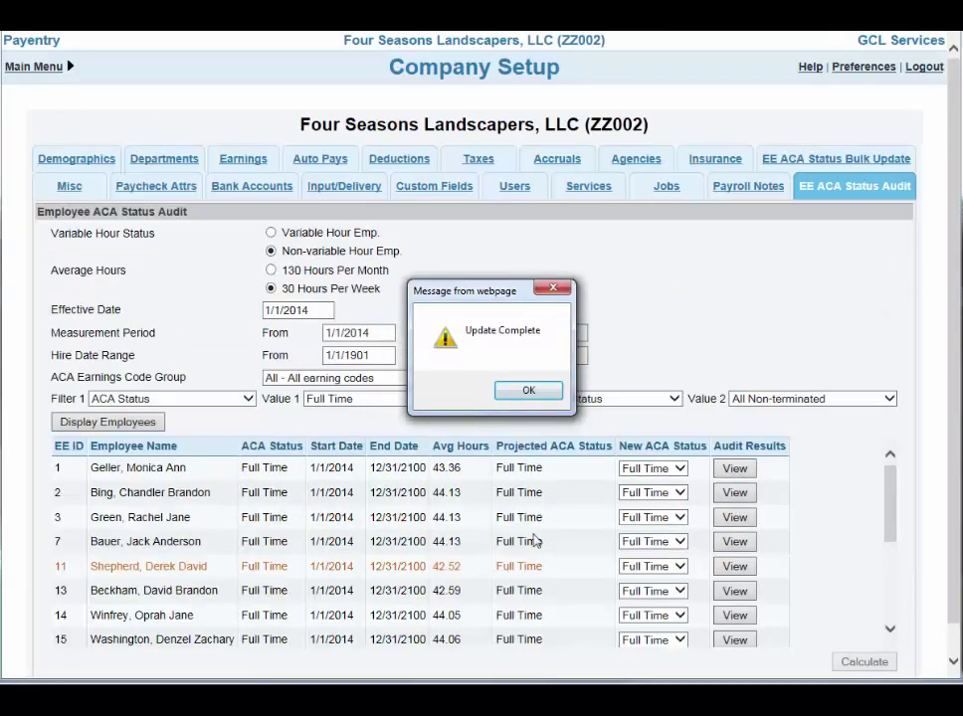
click(530, 392)
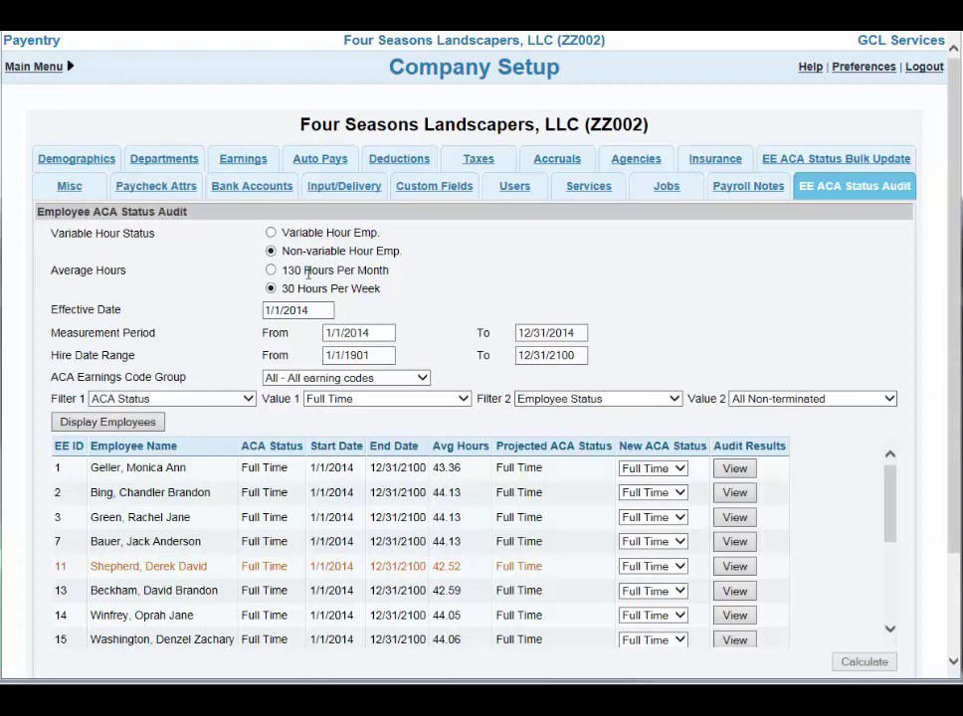
Step: Change the ACA Status filter value to Part Time and calculate those employees with the ACA - ACA Service Hours code group
click(376, 399)
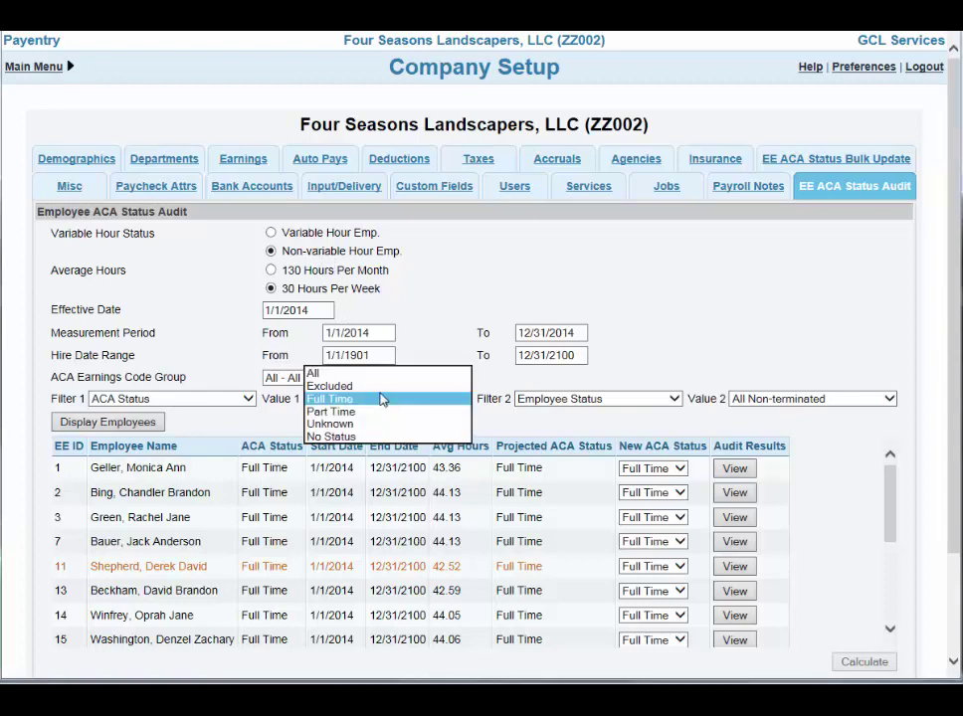
click(377, 412)
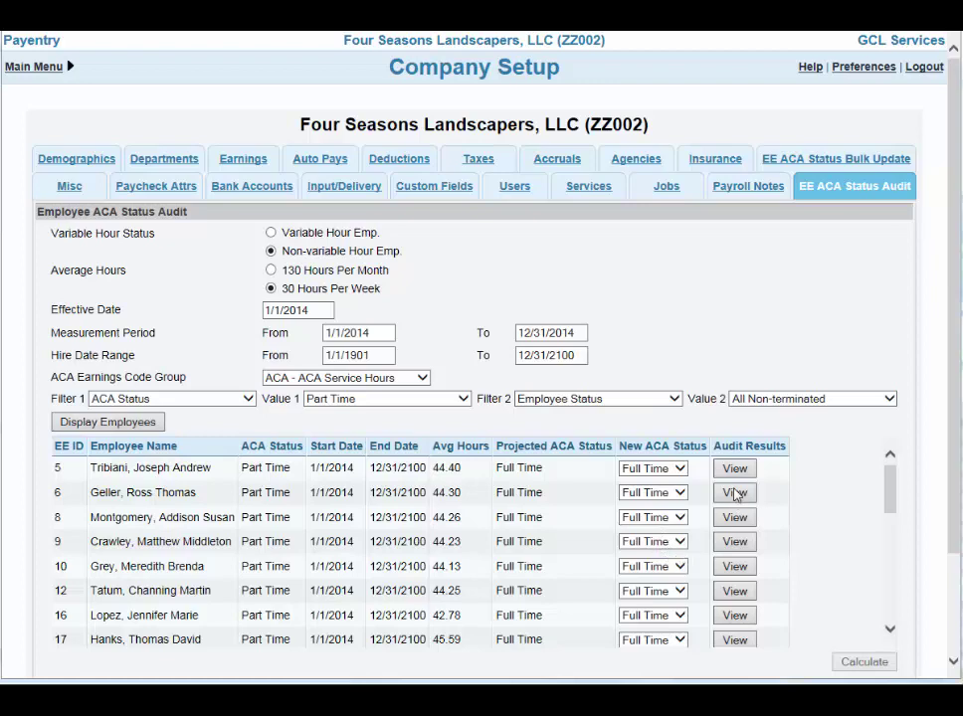
Step: Look through the calculated part-time list and view the audit results of the employee averaging 29.44 hours
drag(890, 484, 892, 601)
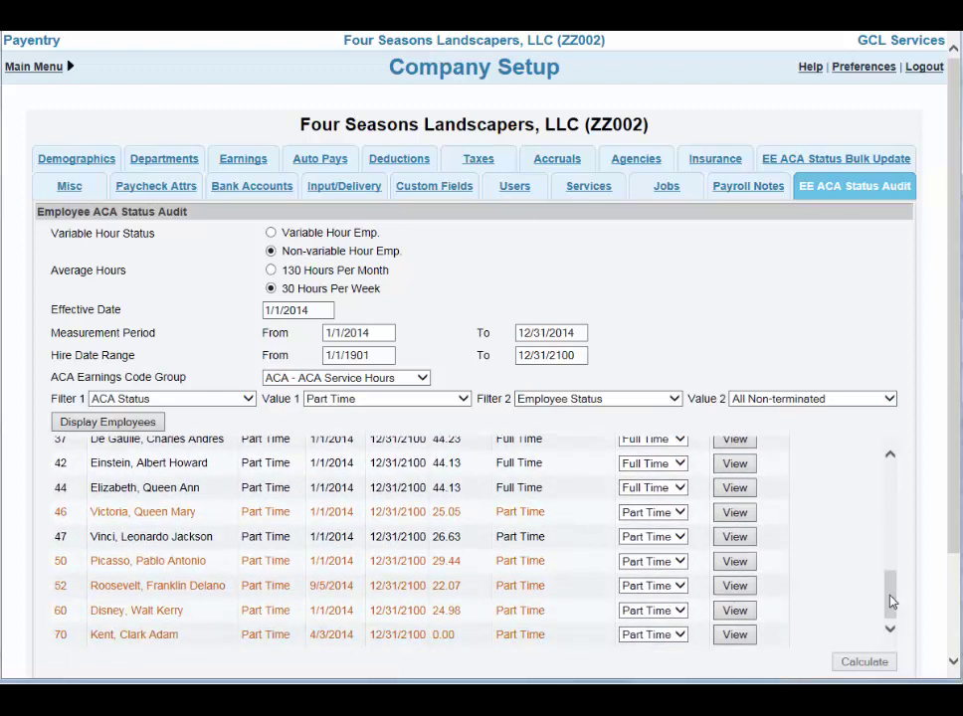
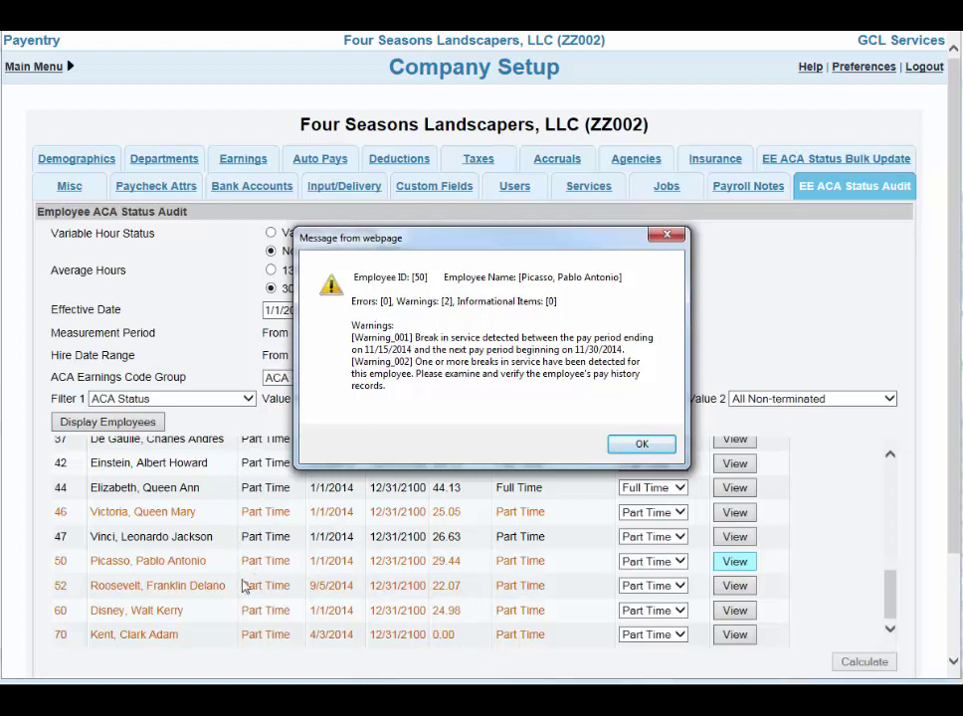
click(639, 445)
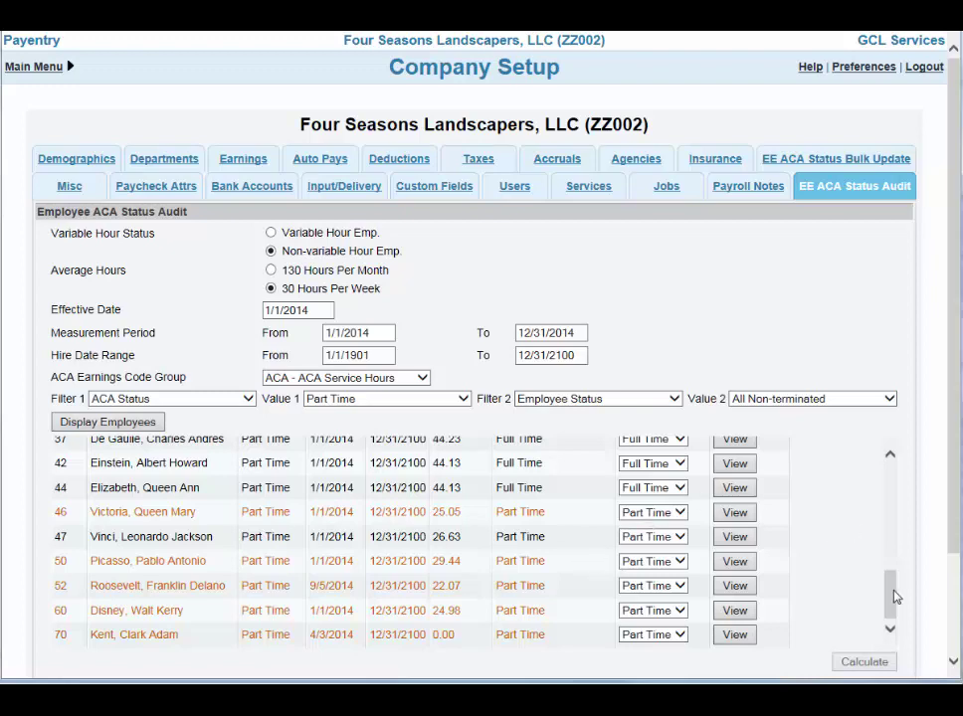
drag(895, 597, 896, 480)
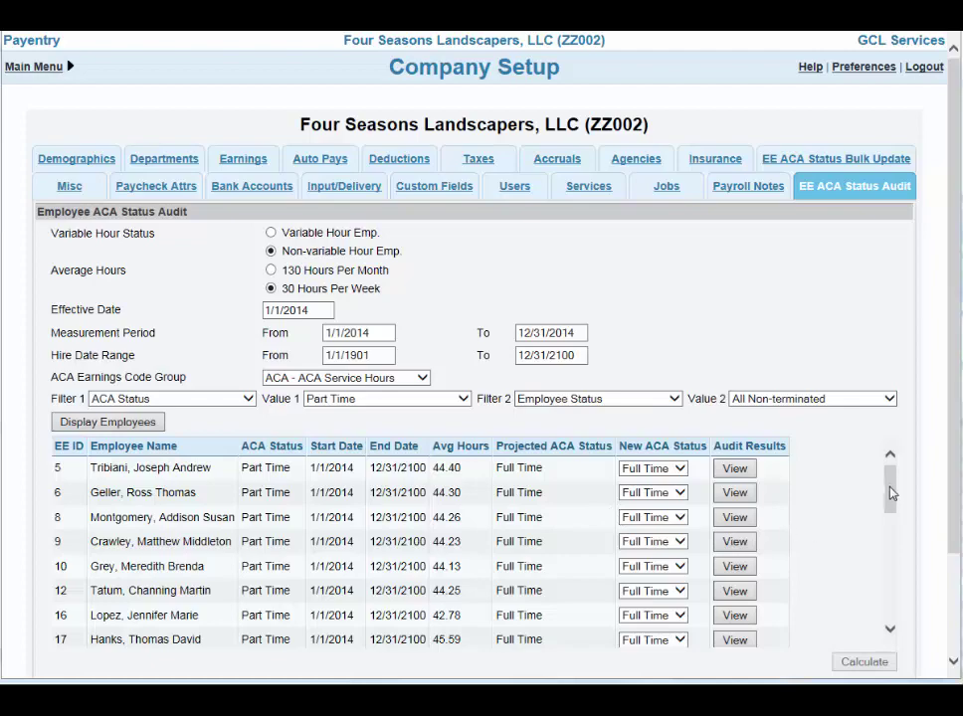
Step: Save the new ACA statuses of the part-time employees
drag(891, 493, 907, 602)
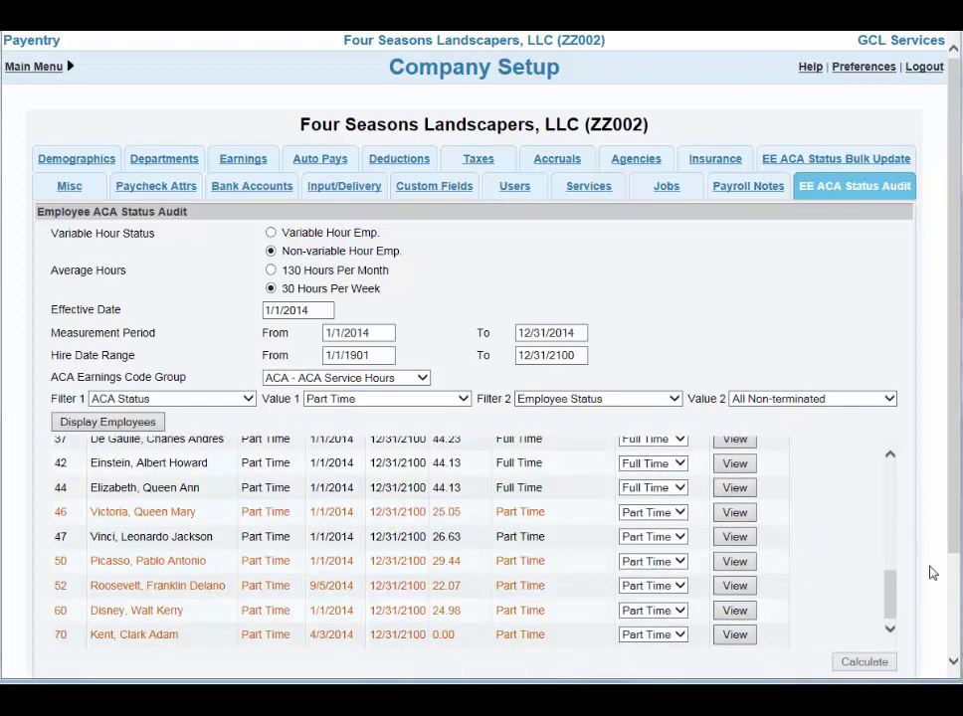
drag(953, 532, 948, 644)
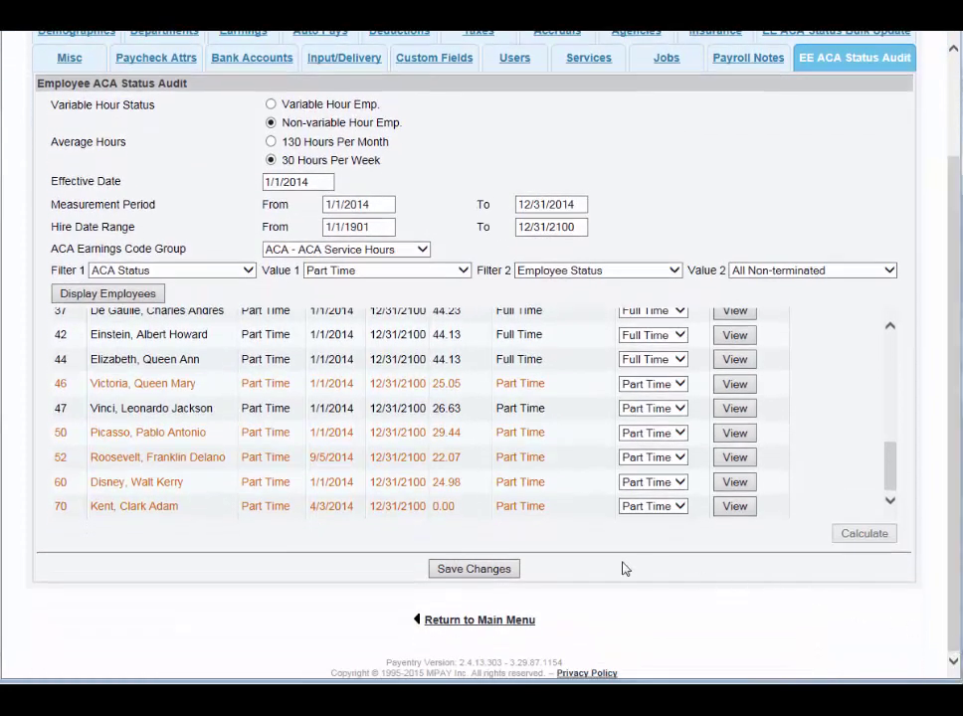
click(462, 572)
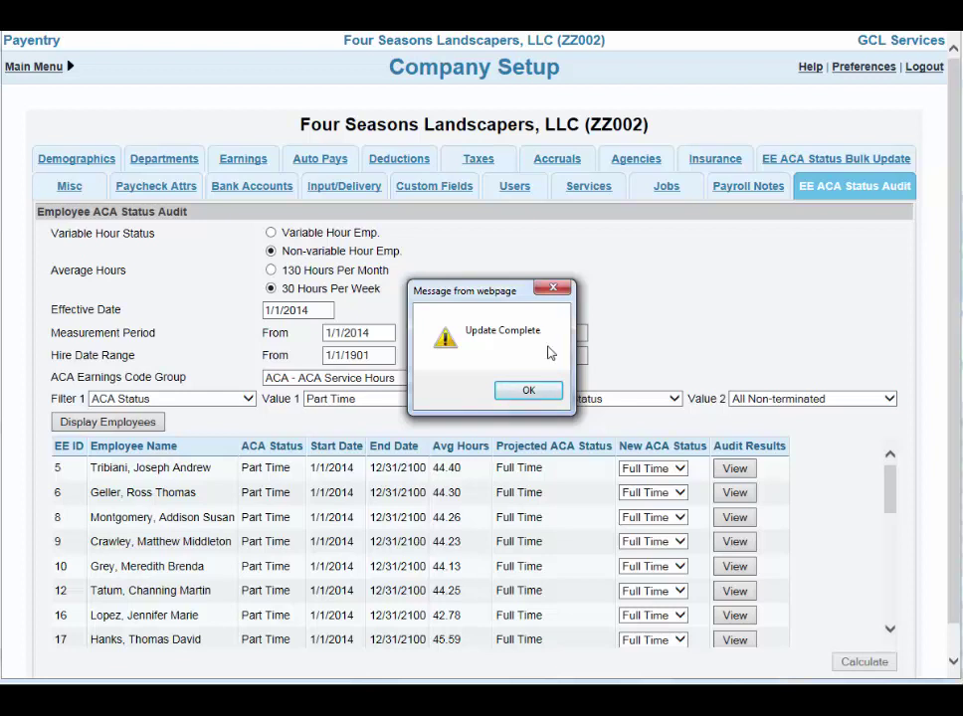
click(290, 483)
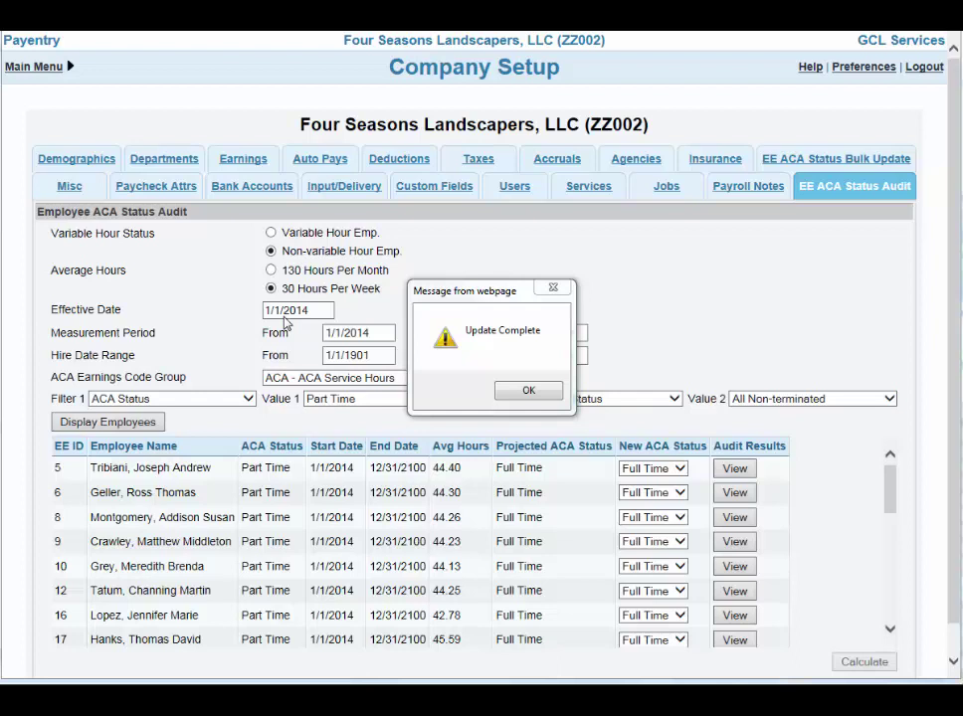
click(529, 391)
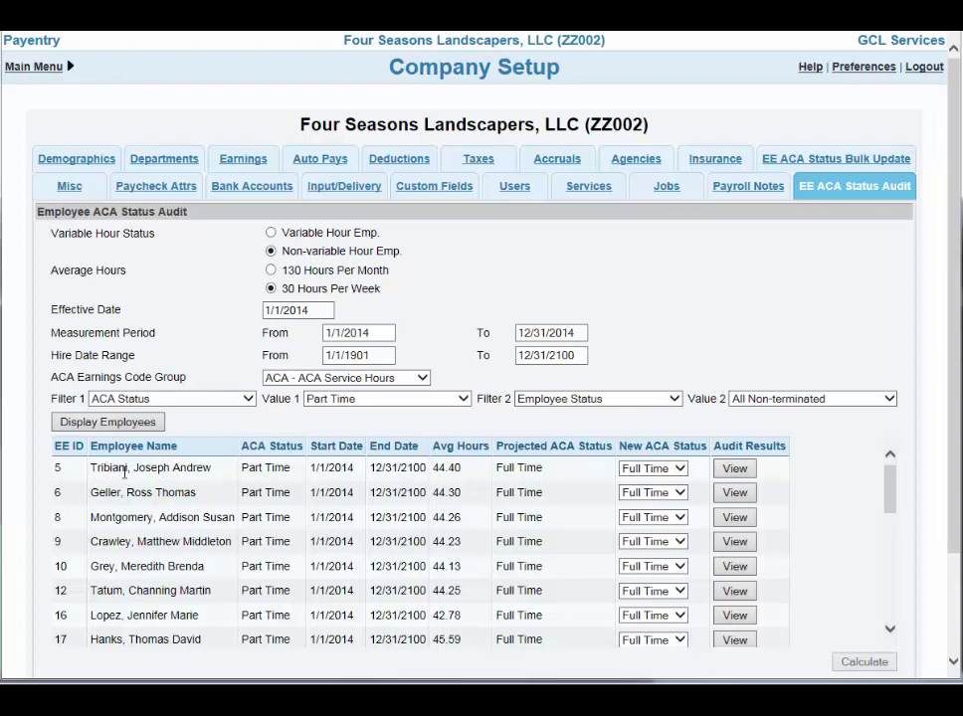
Step: Leave Company Setup for the Employee Information list and sort the active employees by ID
click(40, 67)
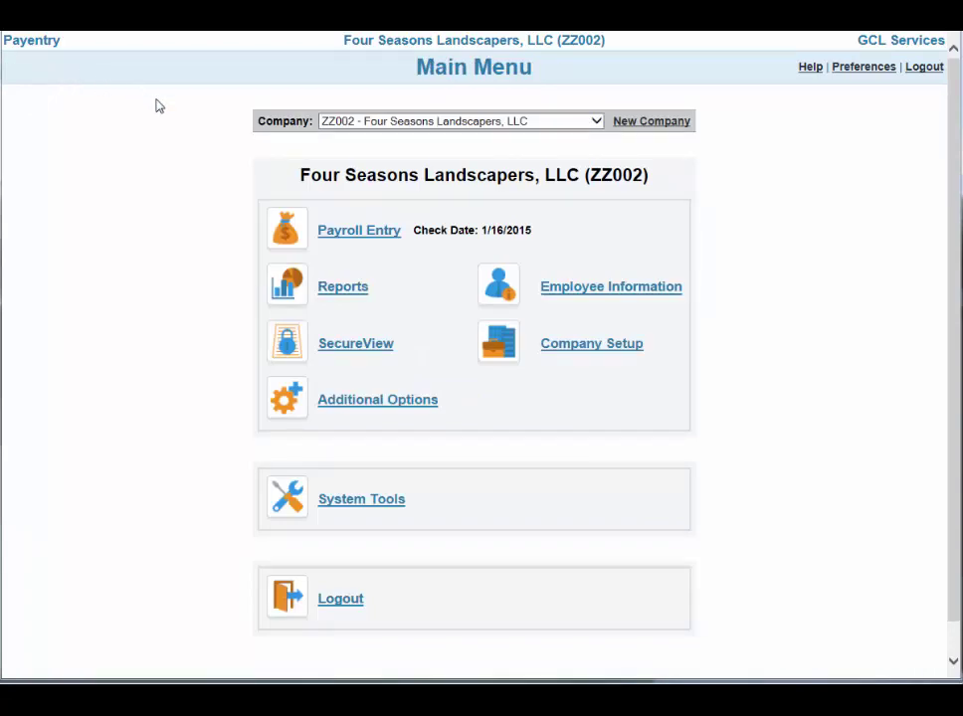
click(666, 289)
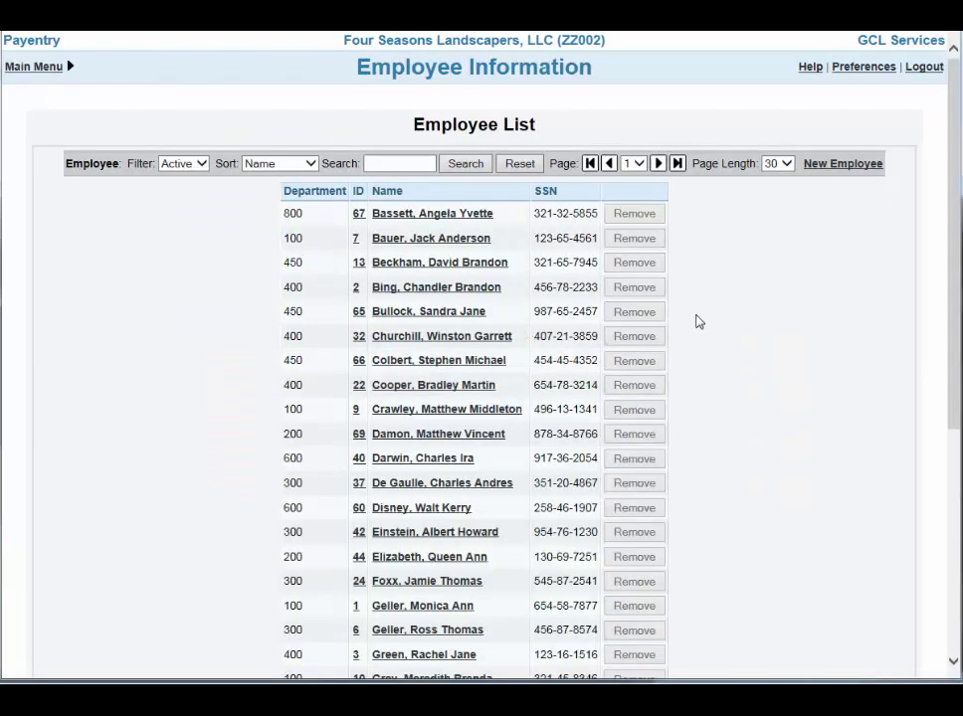
click(310, 165)
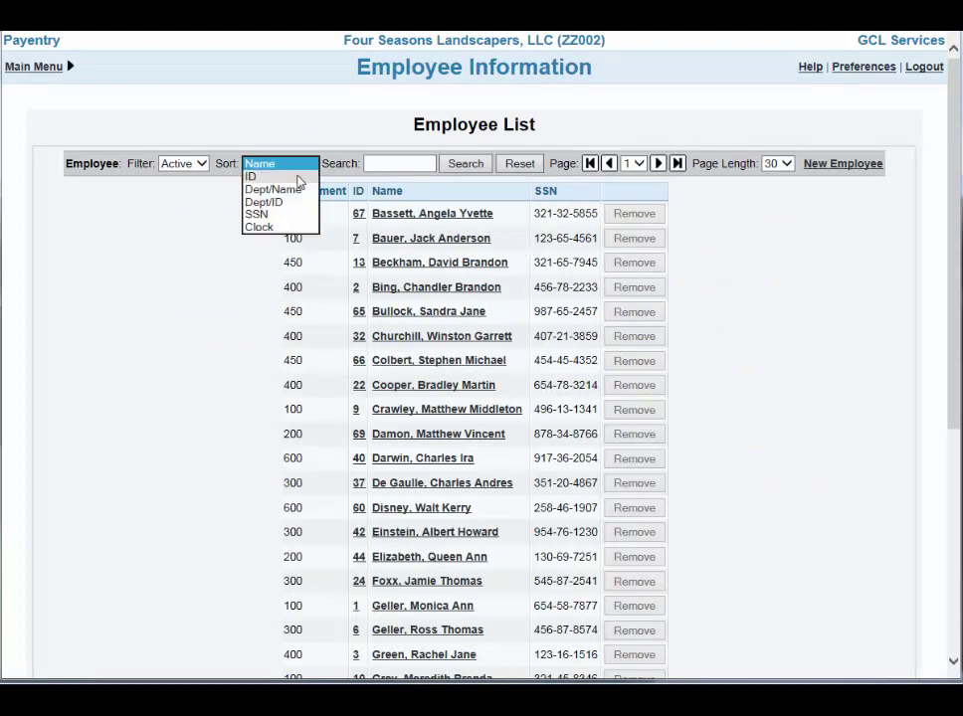
click(298, 178)
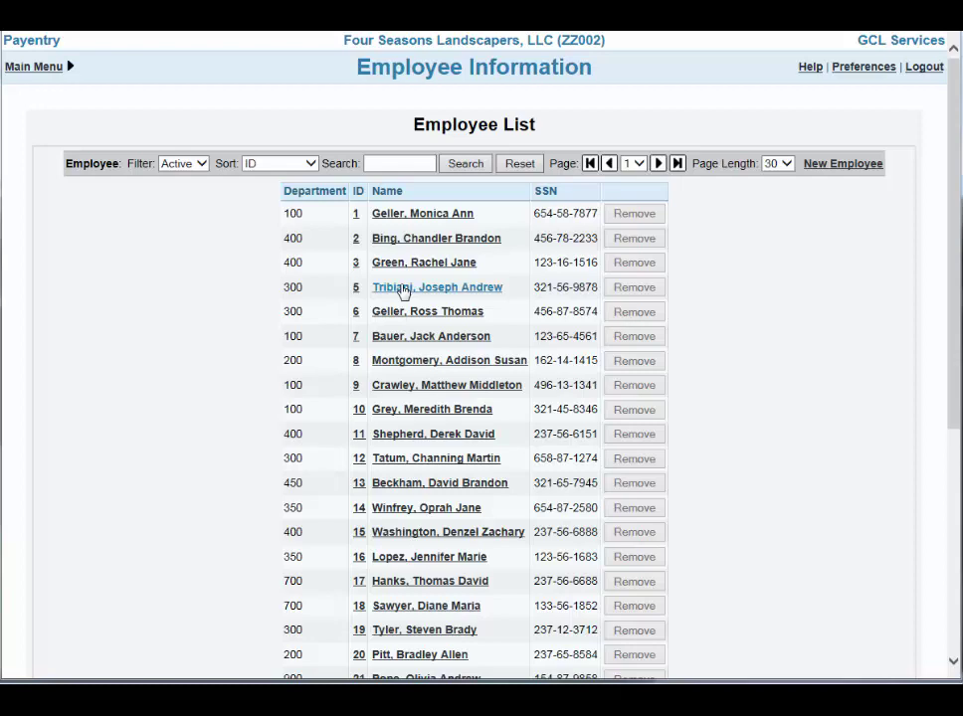
Step: Check the ACA status and its details in the fourth listed employee's record, then return to the main menu
click(403, 288)
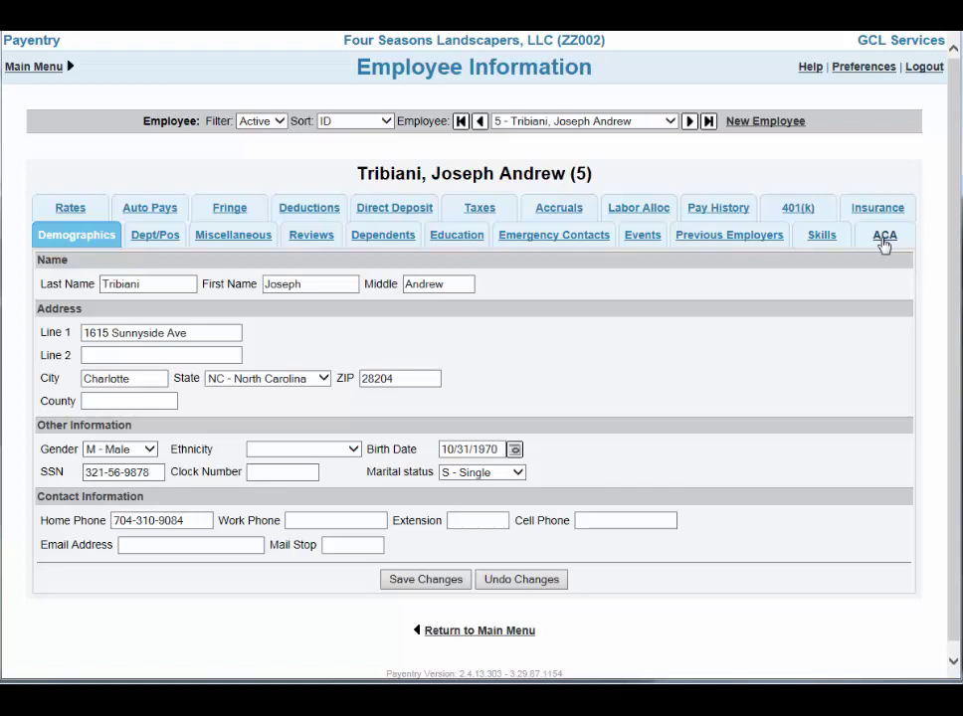
click(885, 237)
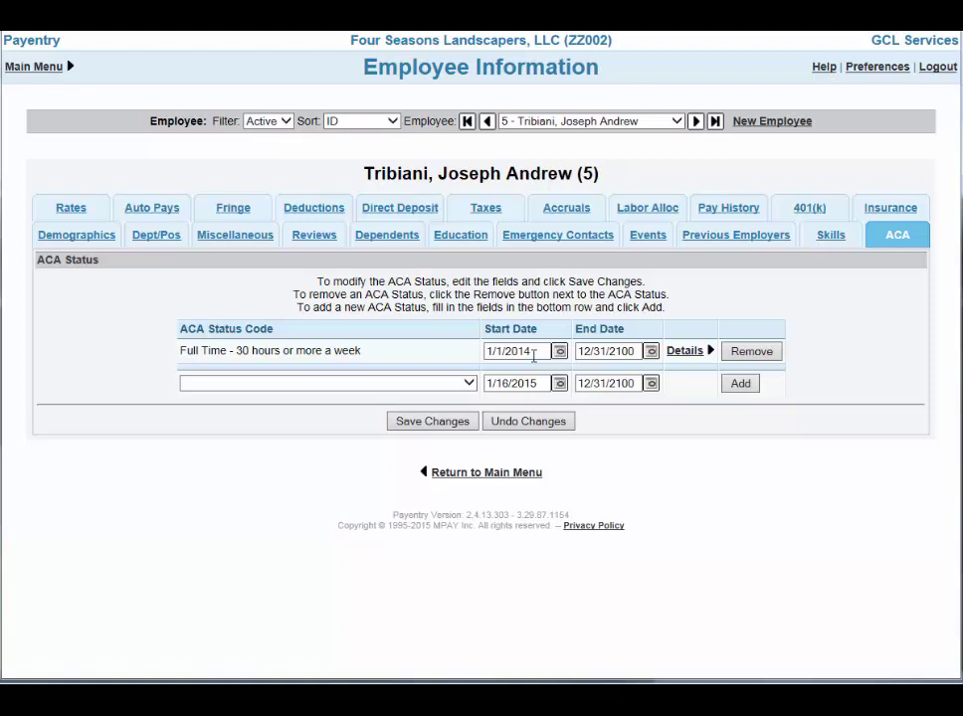
click(683, 354)
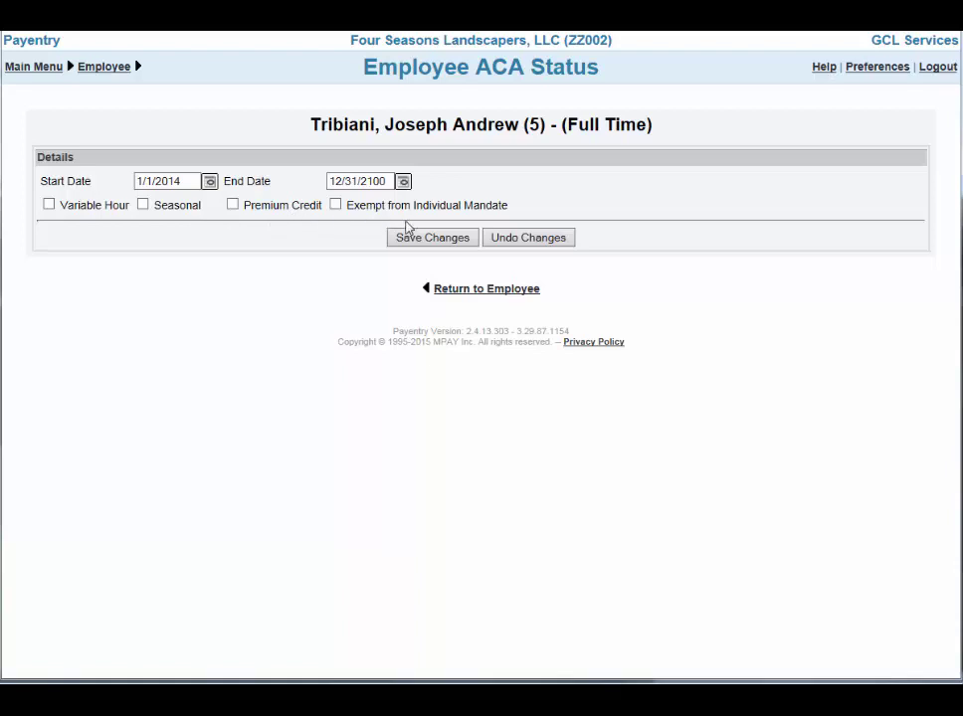
click(467, 290)
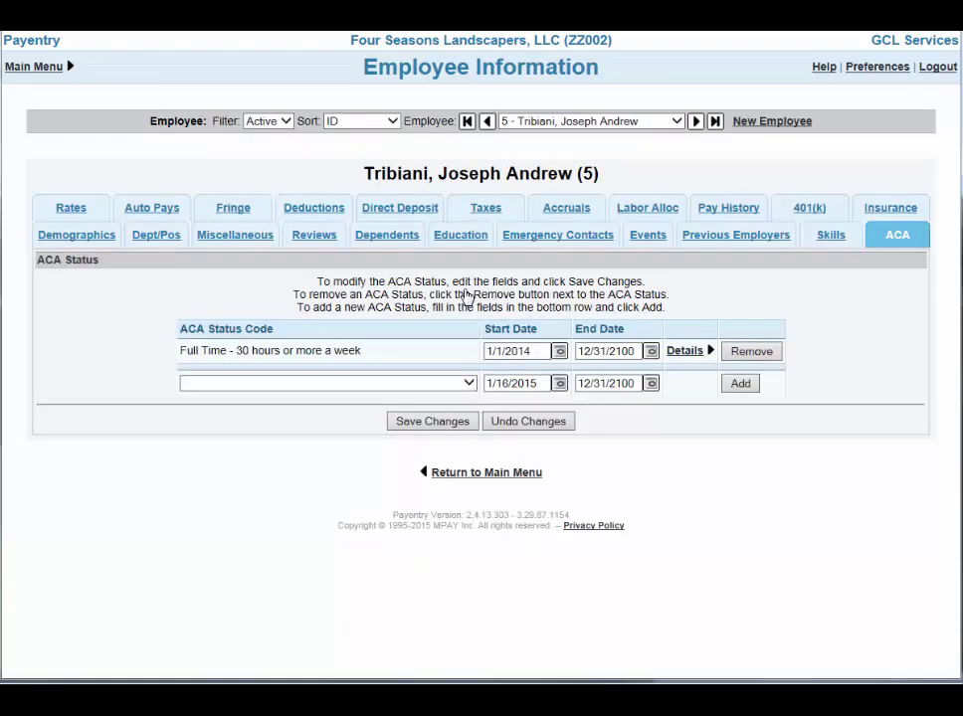
click(502, 473)
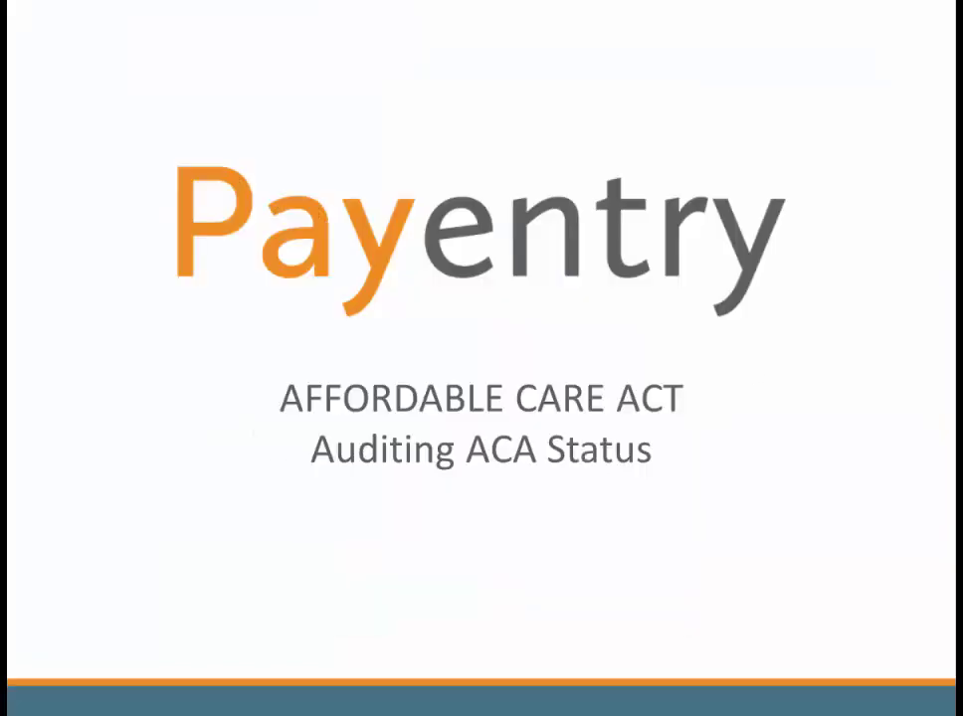